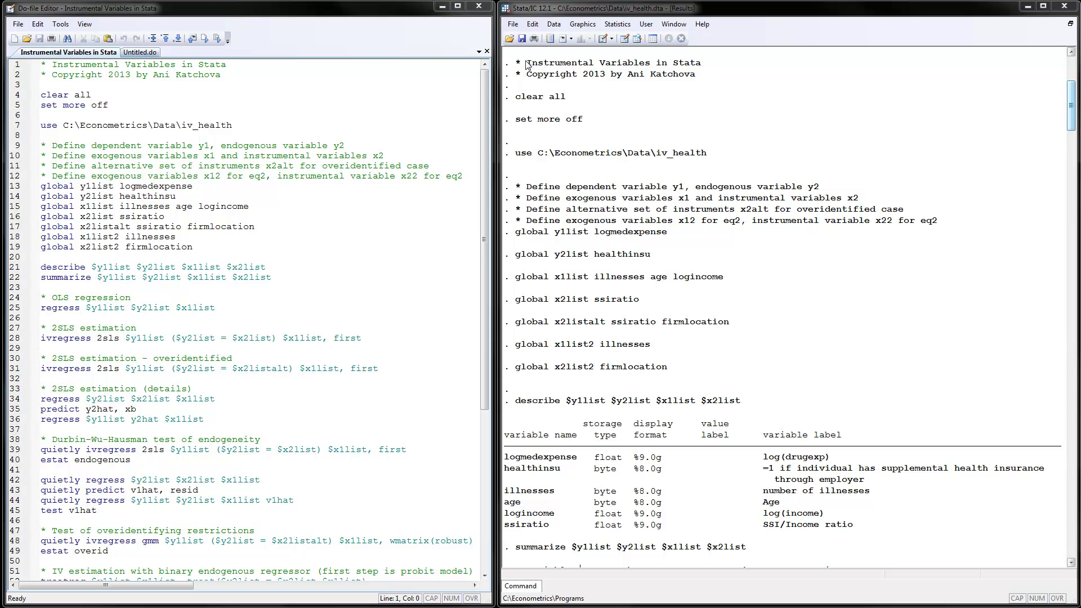
# Step: Open the iv_health dataset in the Data Editor, look through its variables across all columns, and close it
pyautogui.click(625, 39)
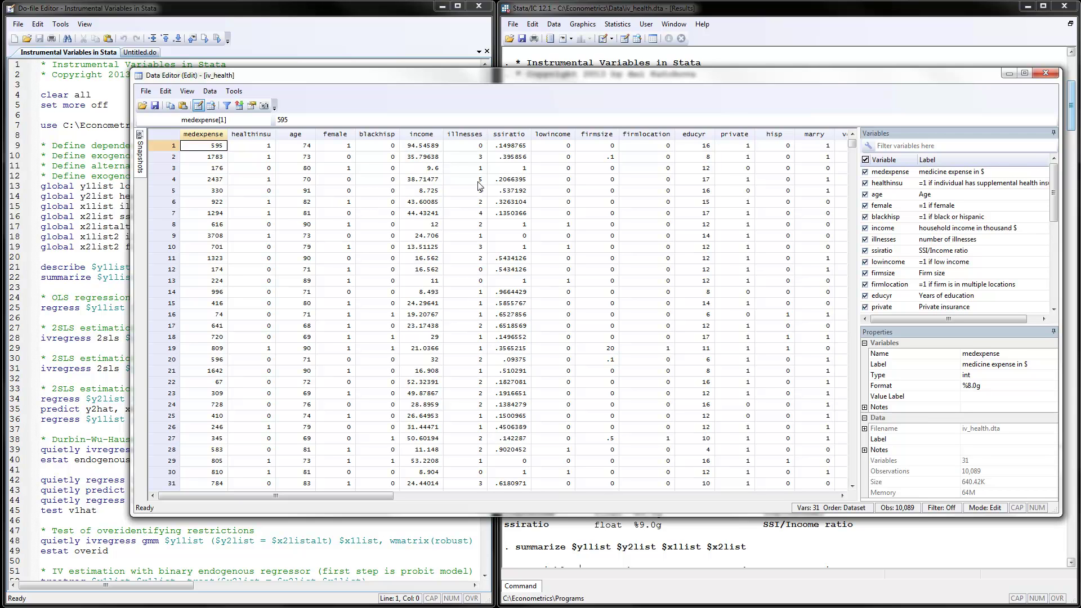
pyautogui.moveTo(383, 497); pyautogui.dragTo(639, 239)
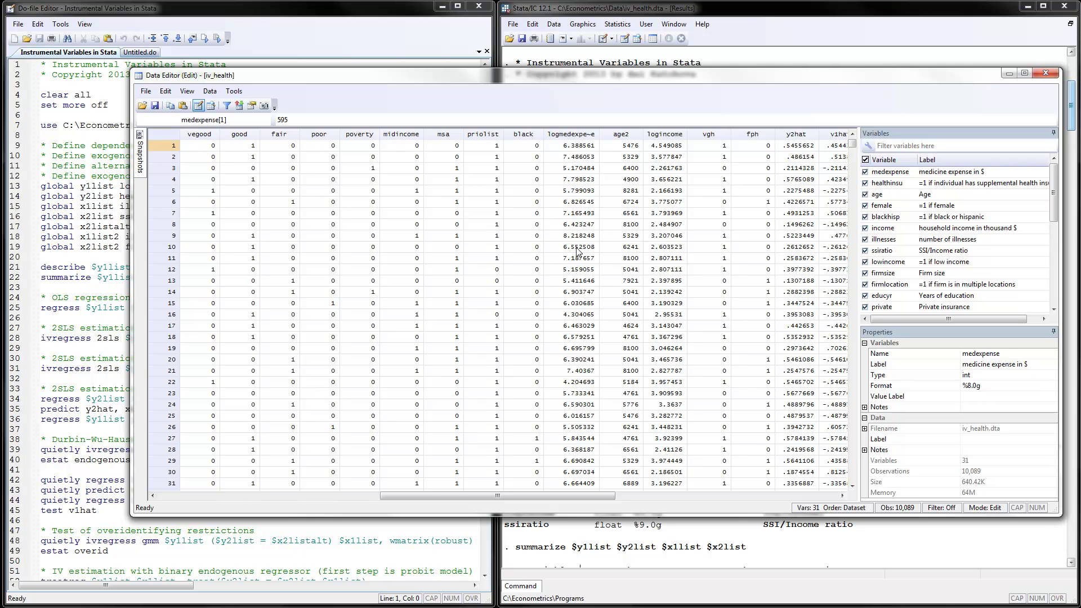
pyautogui.moveTo(499, 496); pyautogui.dragTo(263, 499)
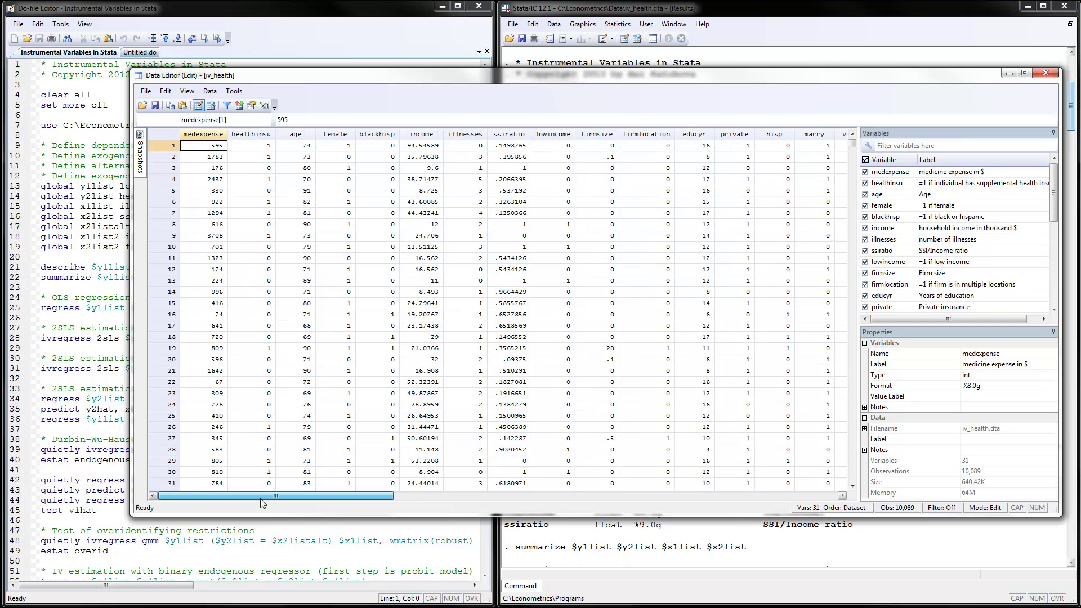
pyautogui.click(1048, 76)
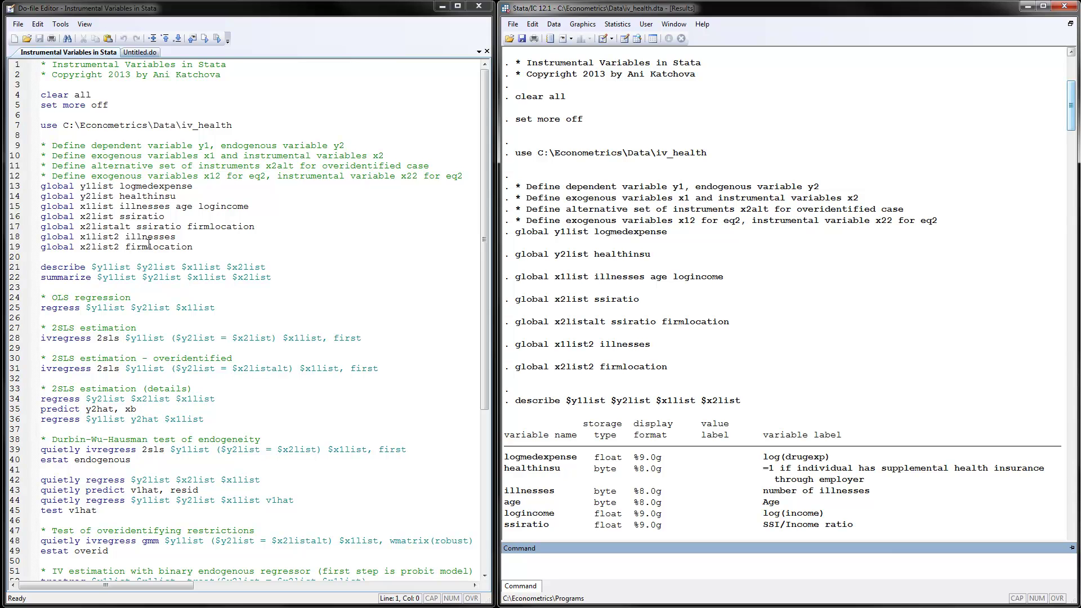
# Step: Examine the do-file's global definitions of y1list, y2list, x1list and x2list, highlighting logmedexpense and healthinsu
pyautogui.moveTo(119, 187); pyautogui.dragTo(195, 187)
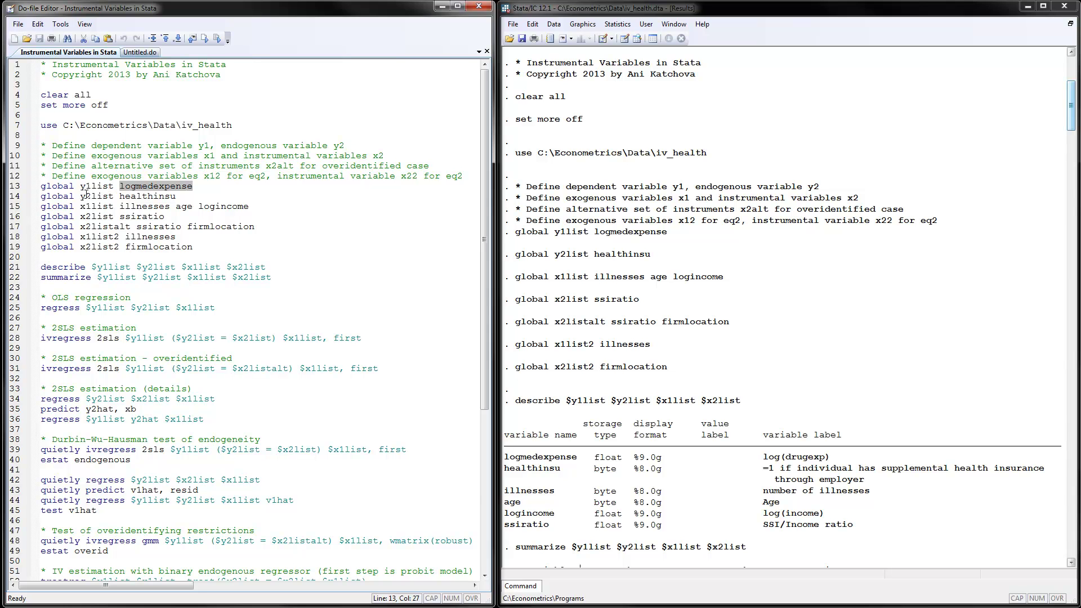
pyautogui.moveTo(80, 196); pyautogui.dragTo(91, 196)
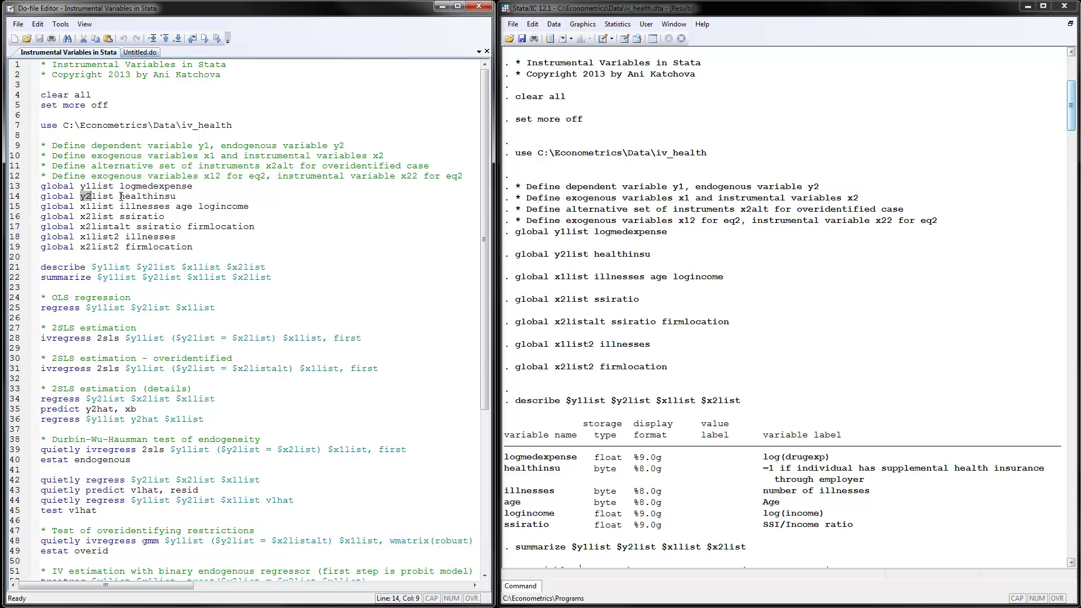
pyautogui.moveTo(121, 196); pyautogui.dragTo(179, 195)
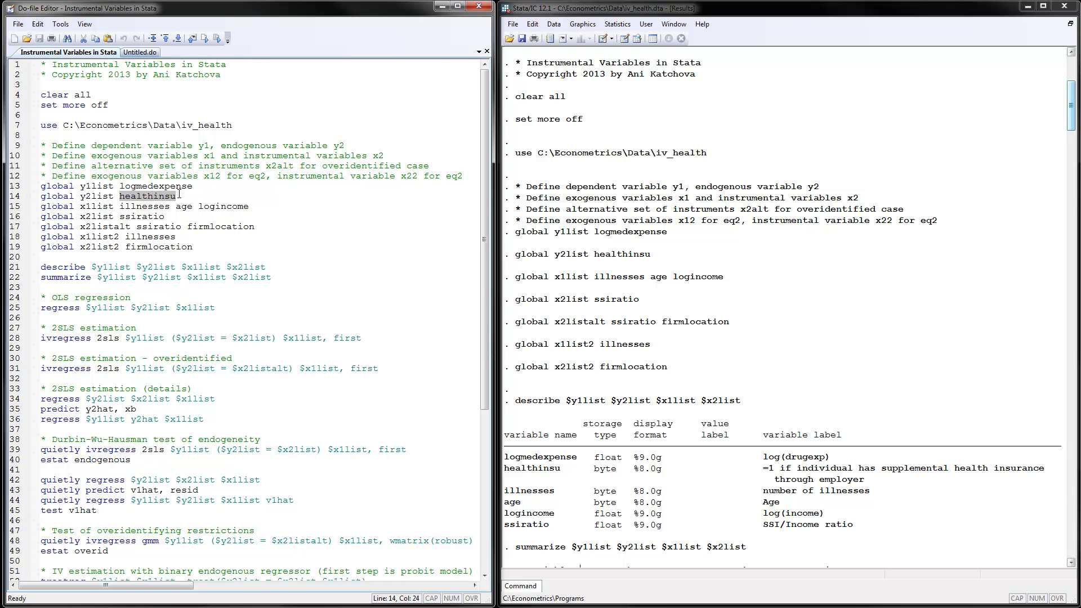
pyautogui.moveTo(80, 206); pyautogui.dragTo(91, 205)
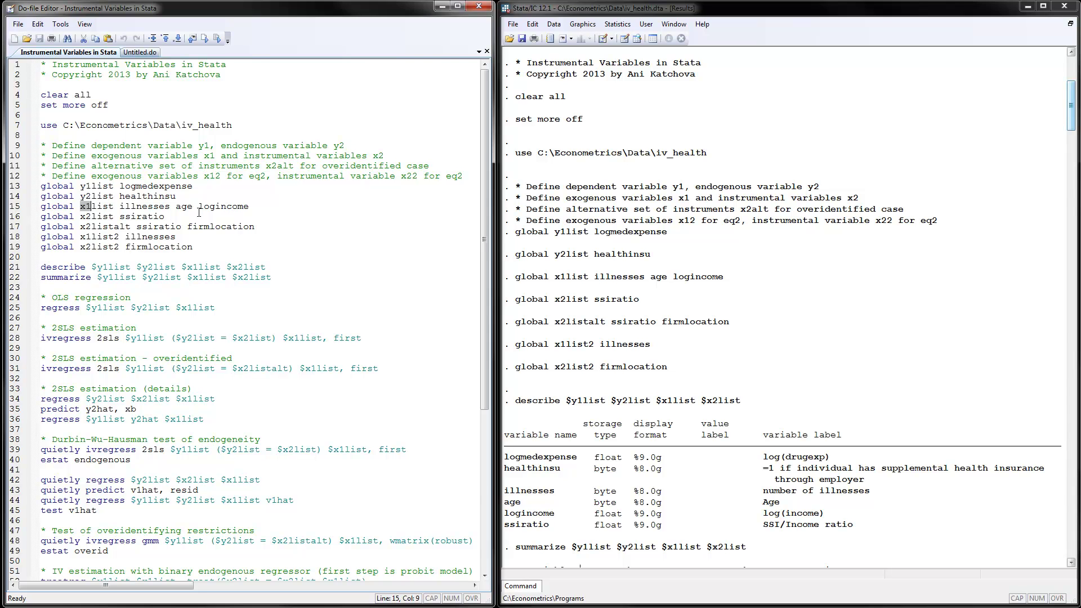
pyautogui.moveTo(81, 216); pyautogui.dragTo(91, 216)
# Step: Review the endogenous variable healthinsu, the instruments in x2list and x2listalt, and the second-equation variables in x1list2 and x2list2
pyautogui.moveTo(176, 193); pyautogui.dragTo(119, 196)
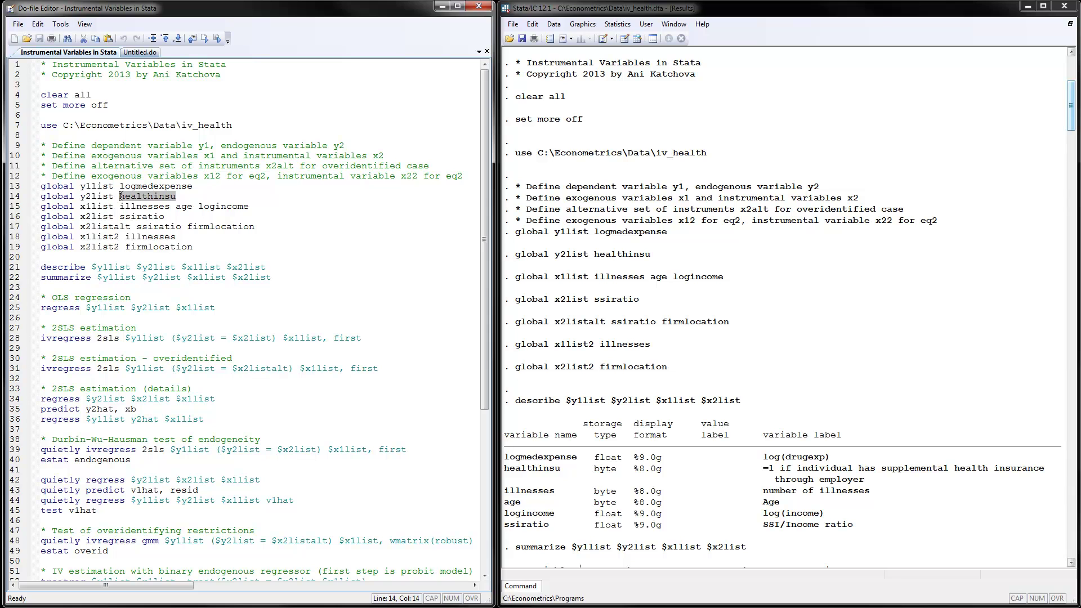
pyautogui.click(165, 216)
pyautogui.moveTo(165, 216); pyautogui.dragTo(119, 216)
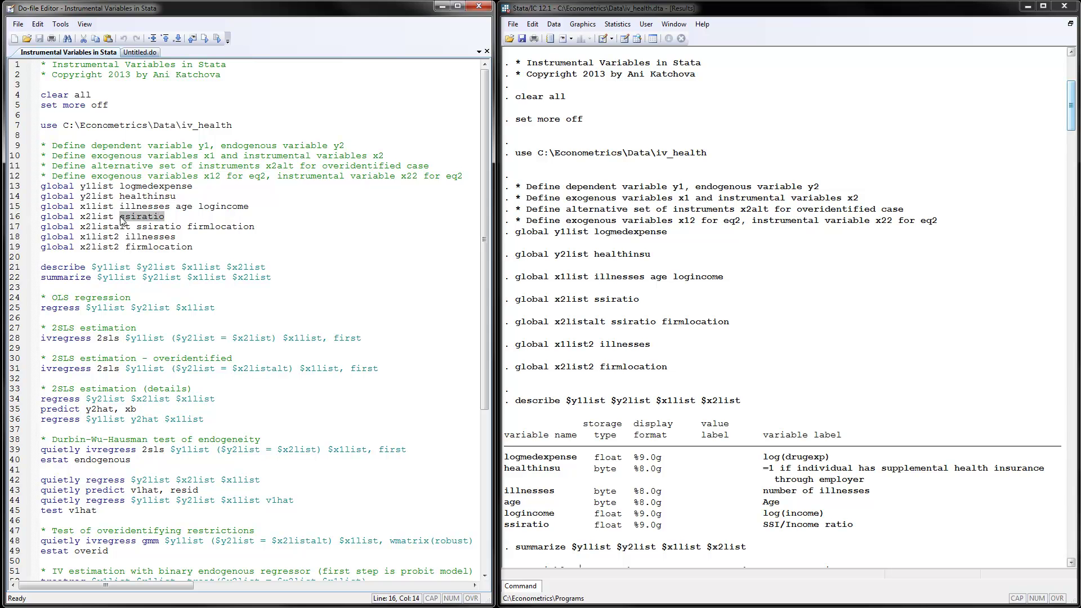
pyautogui.moveTo(254, 227); pyautogui.dragTo(137, 225)
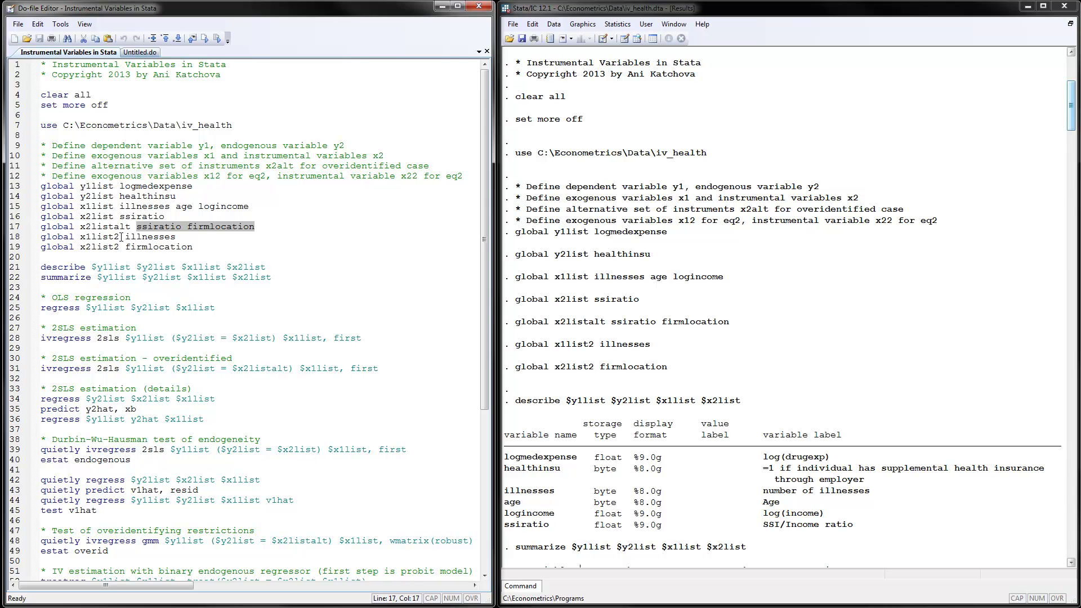
pyautogui.moveTo(124, 236); pyautogui.dragTo(194, 236)
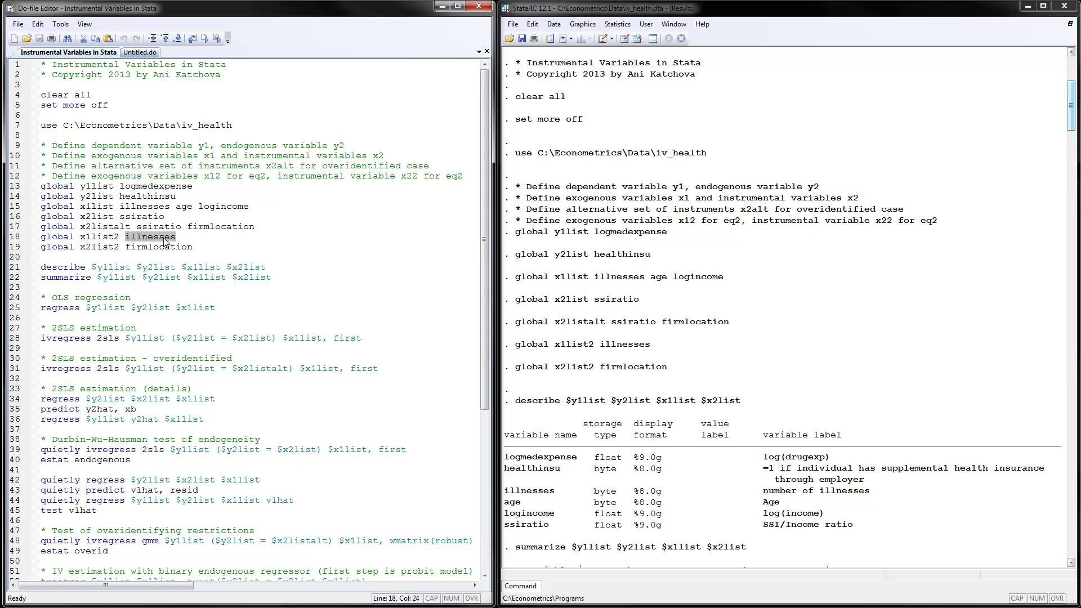
pyautogui.moveTo(125, 246); pyautogui.dragTo(204, 246)
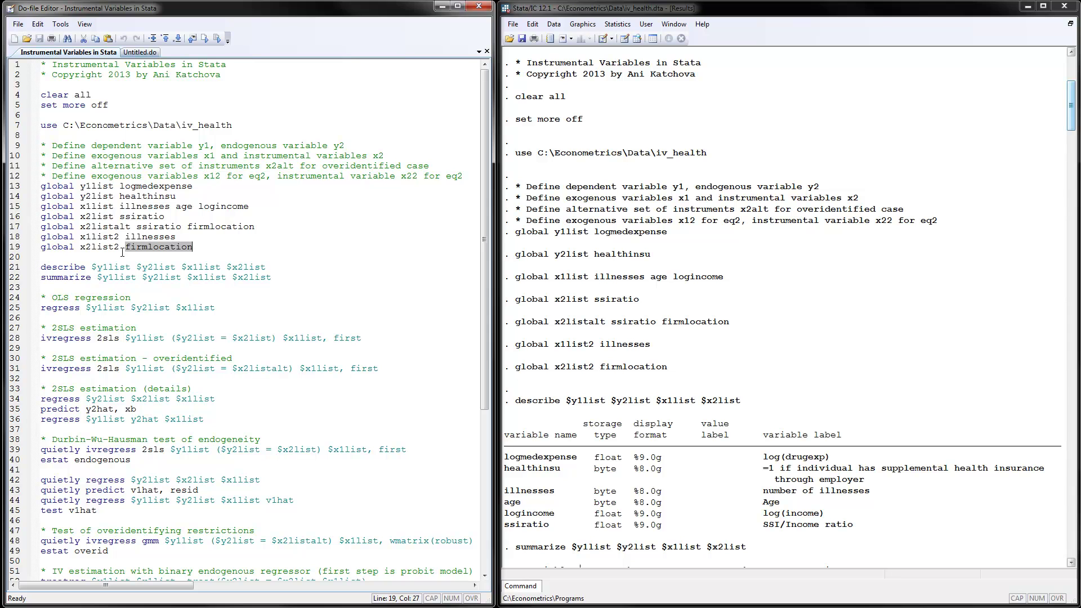
pyautogui.click(103, 214)
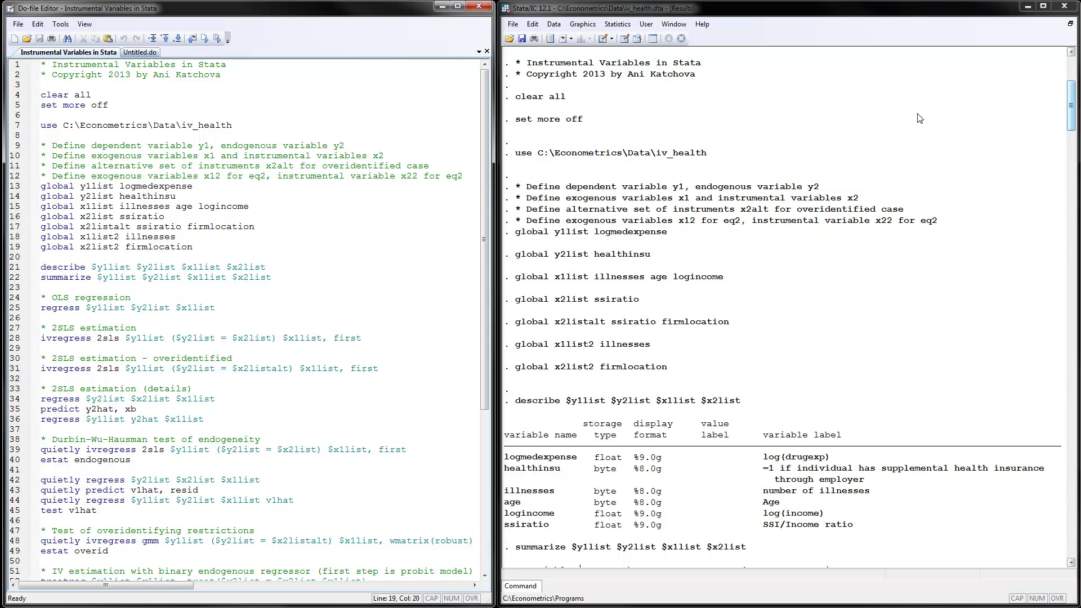
# Step: Compare the healthinsu coefficient in the OLS regression output with the one in the just-identified 2SLS output
pyautogui.moveTo(1074, 106); pyautogui.dragTo(1075, 142)
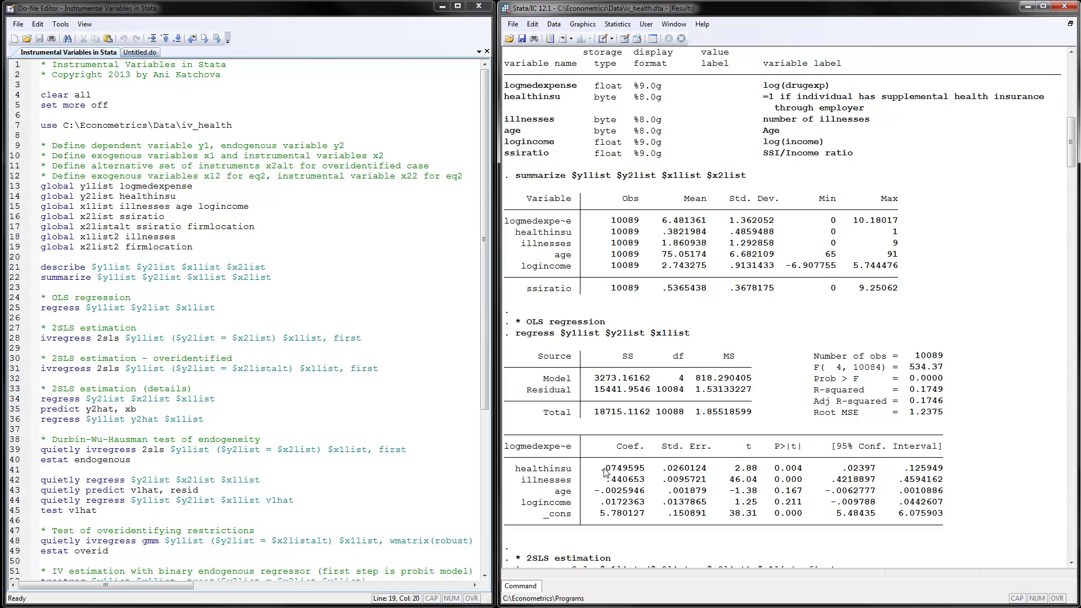
pyautogui.moveTo(600, 470); pyautogui.dragTo(646, 470)
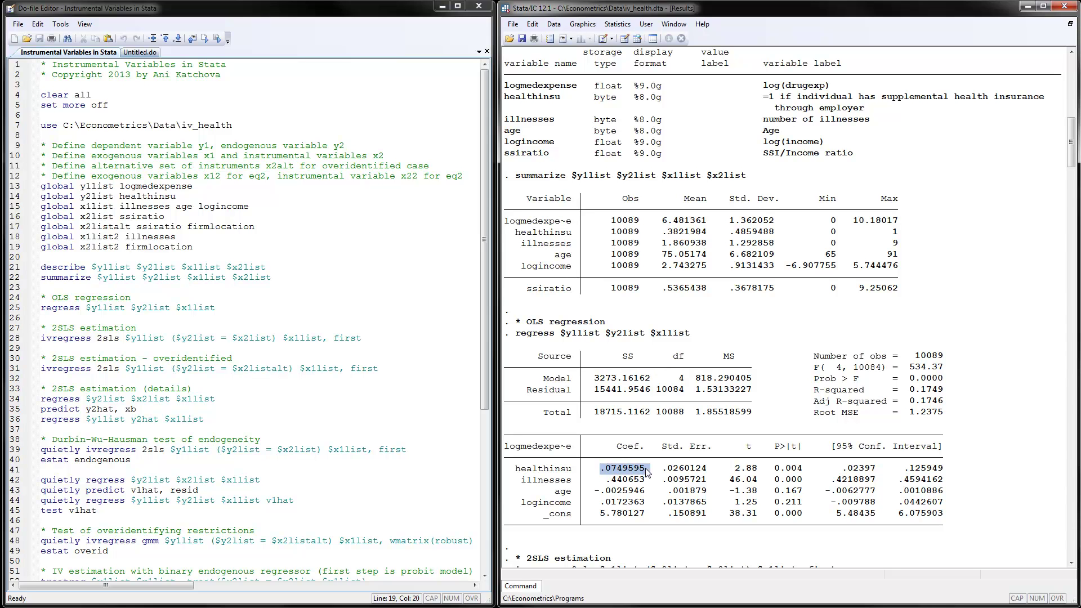
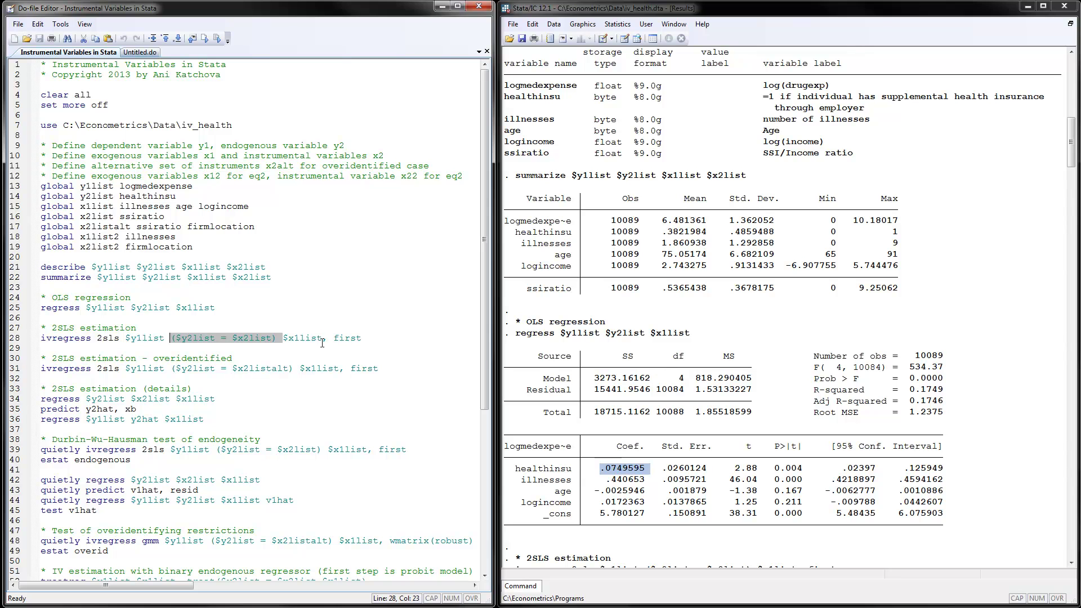
pyautogui.click(352, 346)
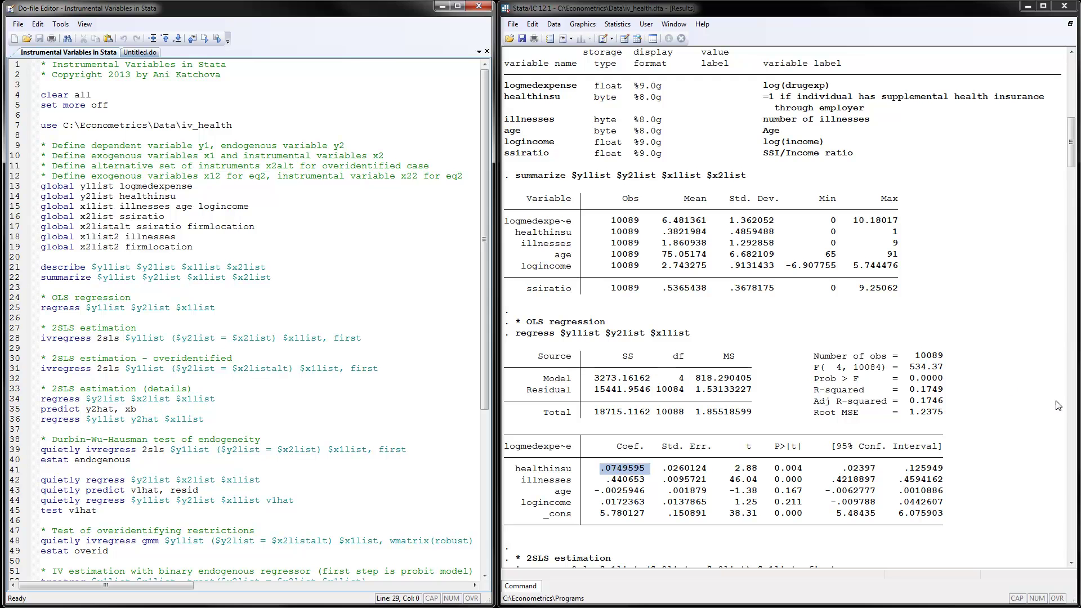
pyautogui.click(1070, 162)
pyautogui.moveTo(1070, 161); pyautogui.dragTo(1075, 212)
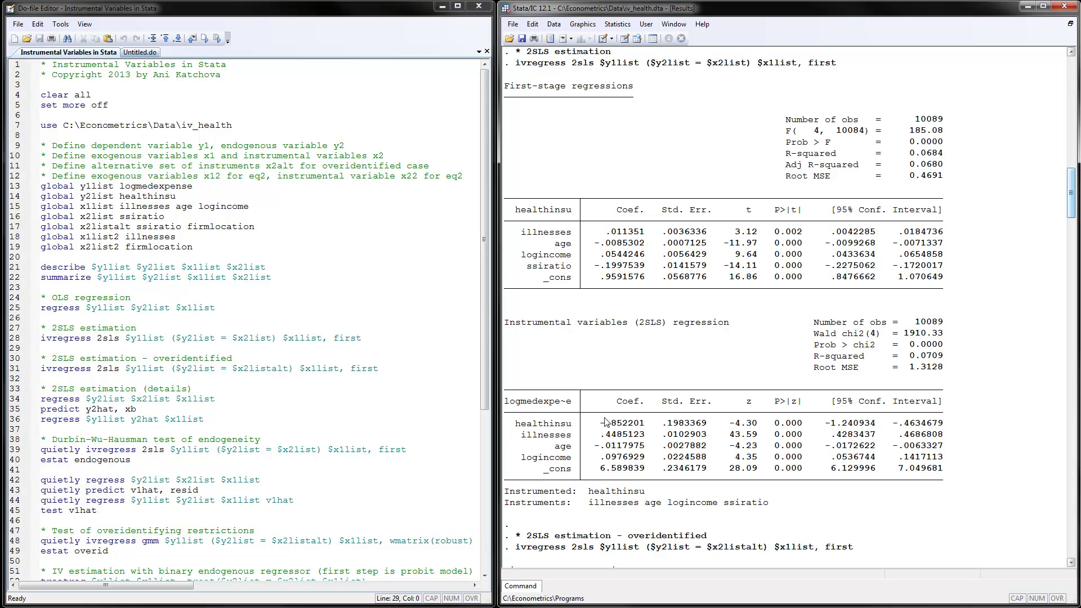
pyautogui.moveTo(597, 423); pyautogui.dragTo(647, 422)
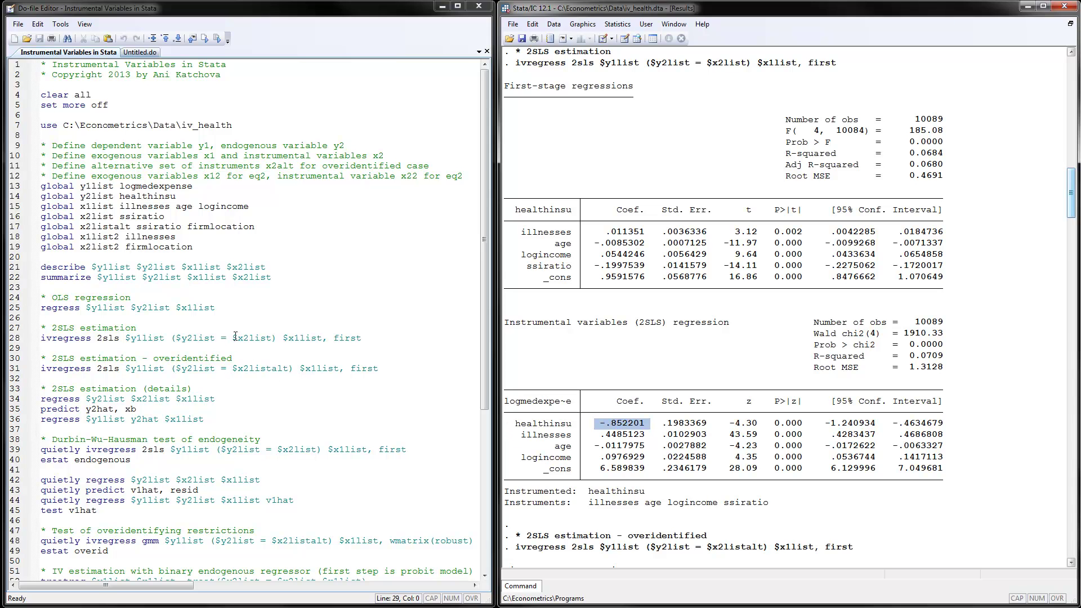
# Step: Highlight the $x2listalt instruments in the overidentified ivregress command and examine the healthinsu coefficient in its 2SLS output
pyautogui.moveTo(232, 338); pyautogui.dragTo(288, 369)
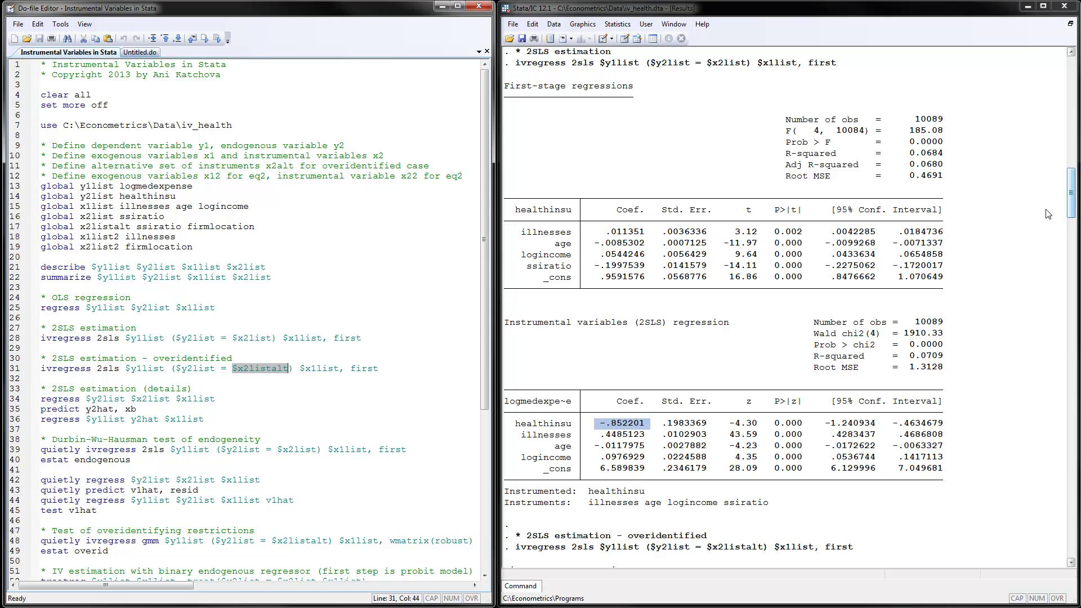
pyautogui.moveTo(1070, 196); pyautogui.dragTo(1076, 264)
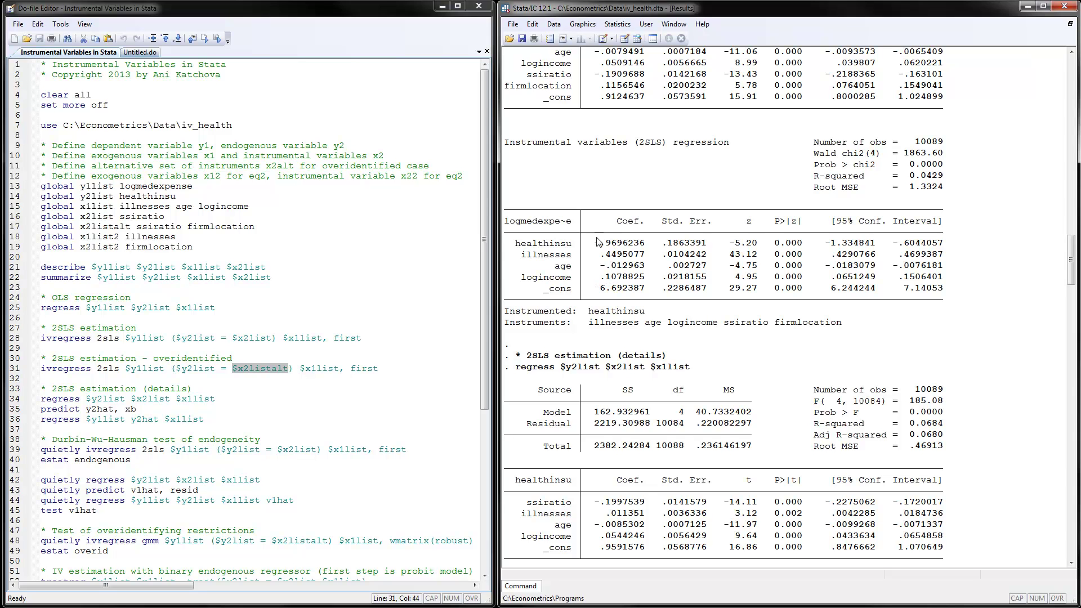
pyautogui.moveTo(591, 244); pyautogui.dragTo(651, 248)
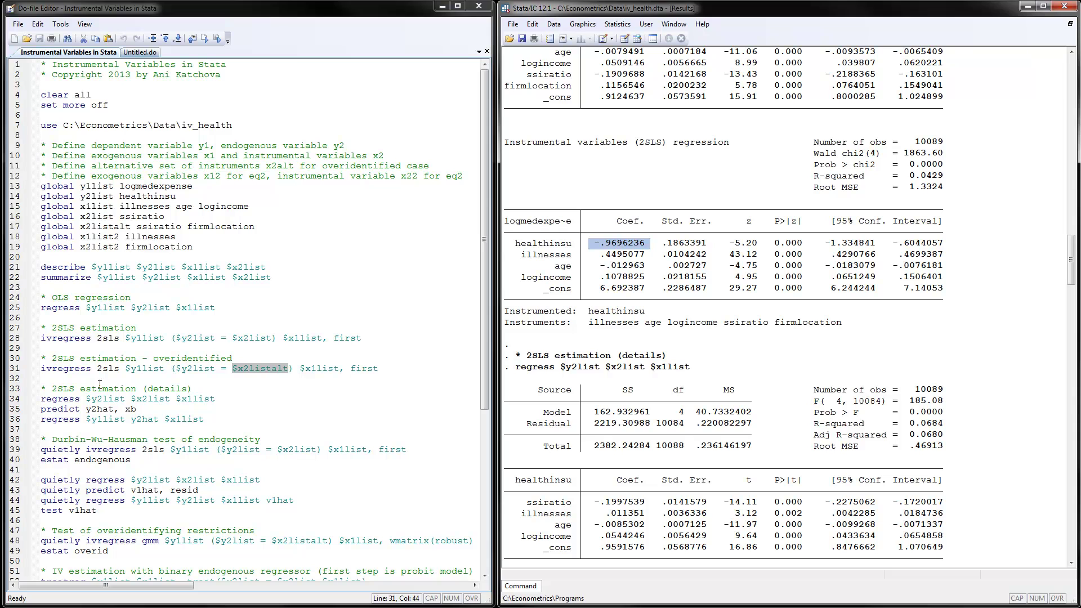
# Step: Examine the manual two-step 2SLS commands and output, highlighting the predicted variable y2hat and viewing the second-stage regression
pyautogui.click(95, 417)
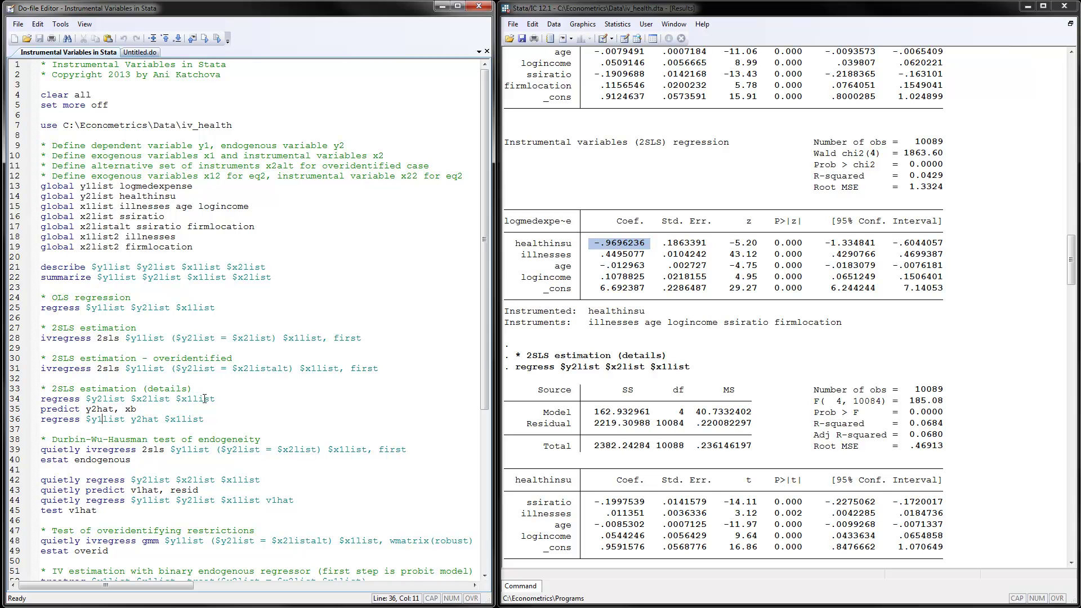
pyautogui.moveTo(85, 410); pyautogui.dragTo(113, 410)
pyautogui.moveTo(1070, 276); pyautogui.dragTo(1071, 314)
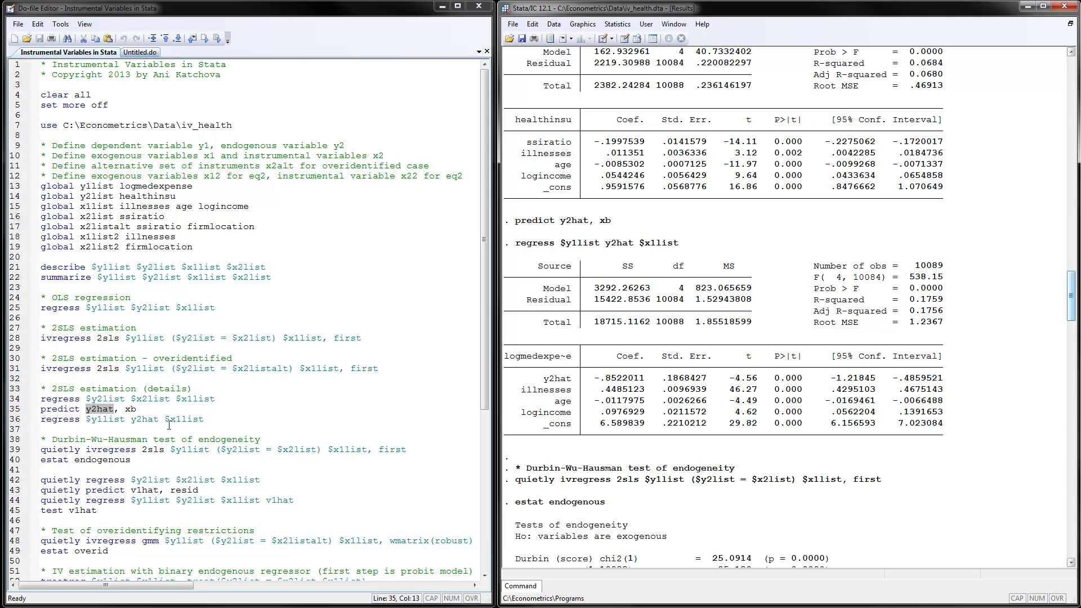
pyautogui.click(211, 422)
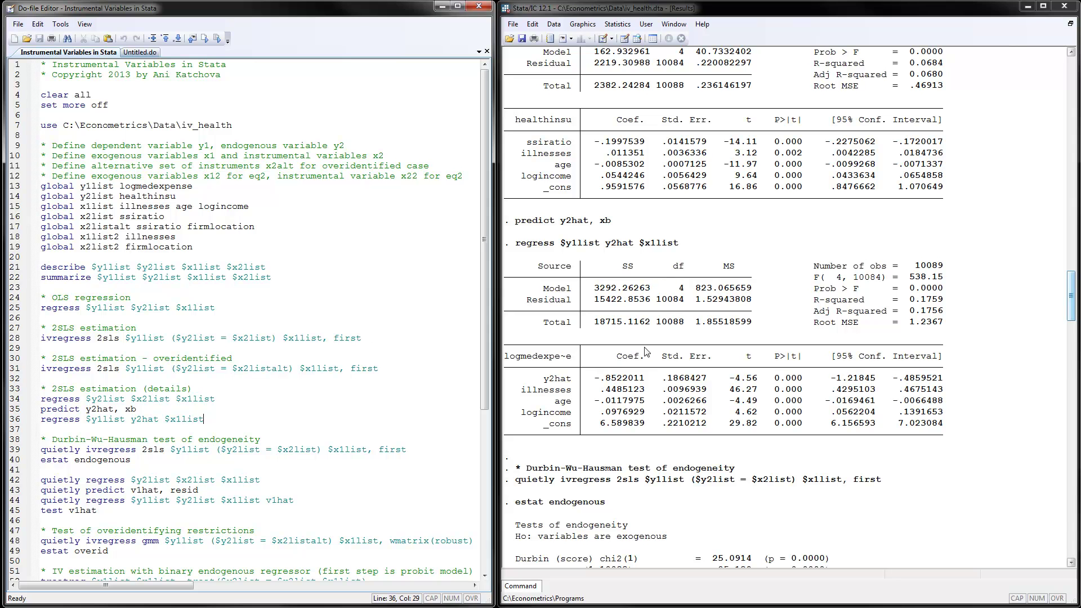
# Step: Review the Durbin-Wu-Hausman endogeneity test output and highlight the residual variable v1hat in the do-file
pyautogui.moveTo(1073, 302); pyautogui.dragTo(1047, 326)
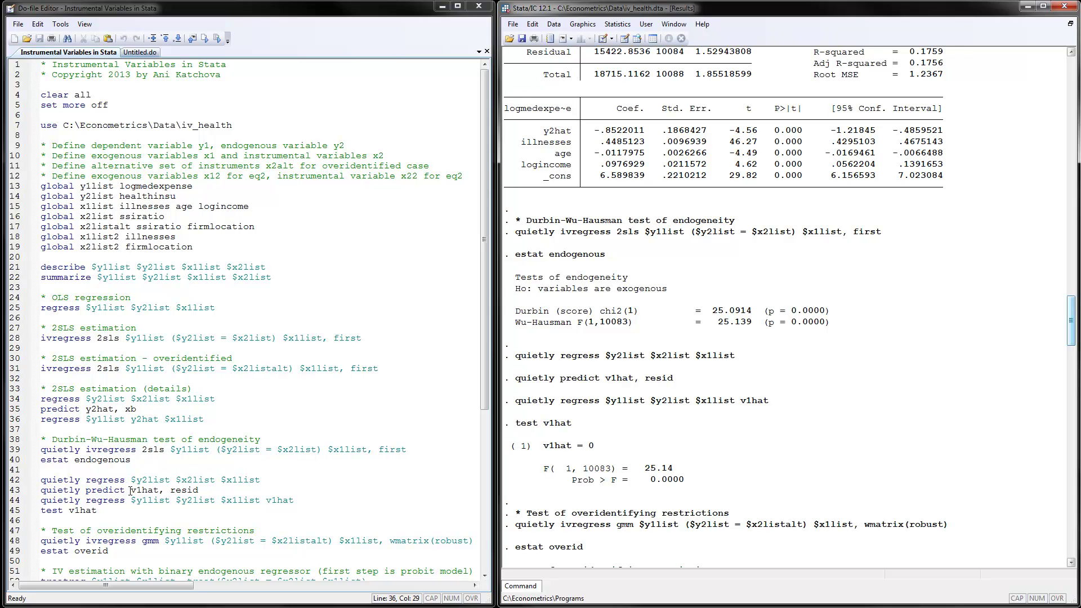
pyautogui.moveTo(131, 490); pyautogui.dragTo(158, 489)
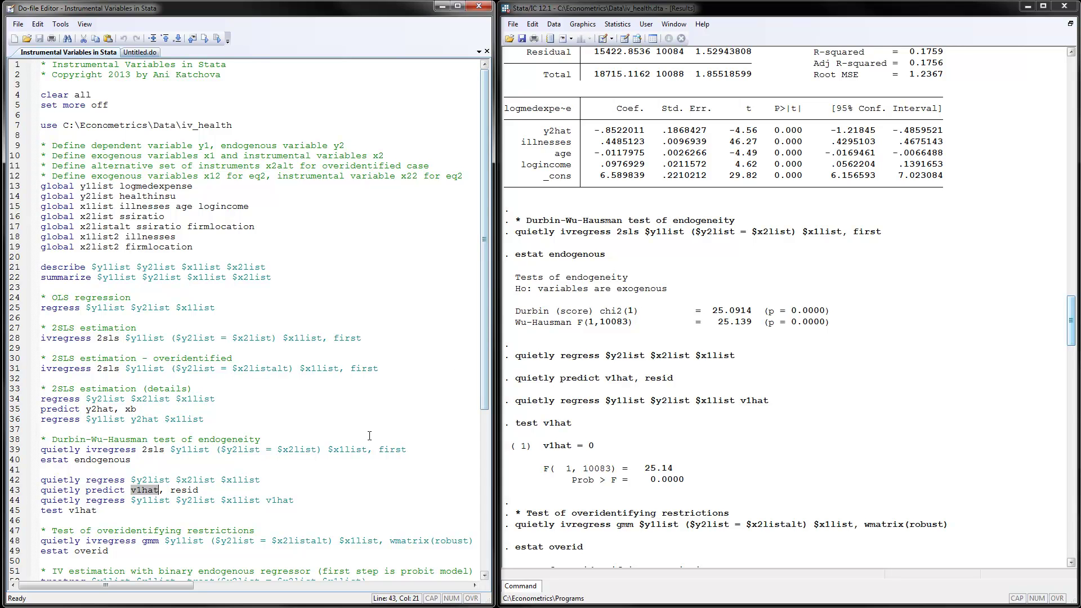
# Step: Examine the test of overidentifying restrictions and highlight x2listalt together with its instruments ssiratio and firmlocation in the do-file
pyautogui.click(153, 552)
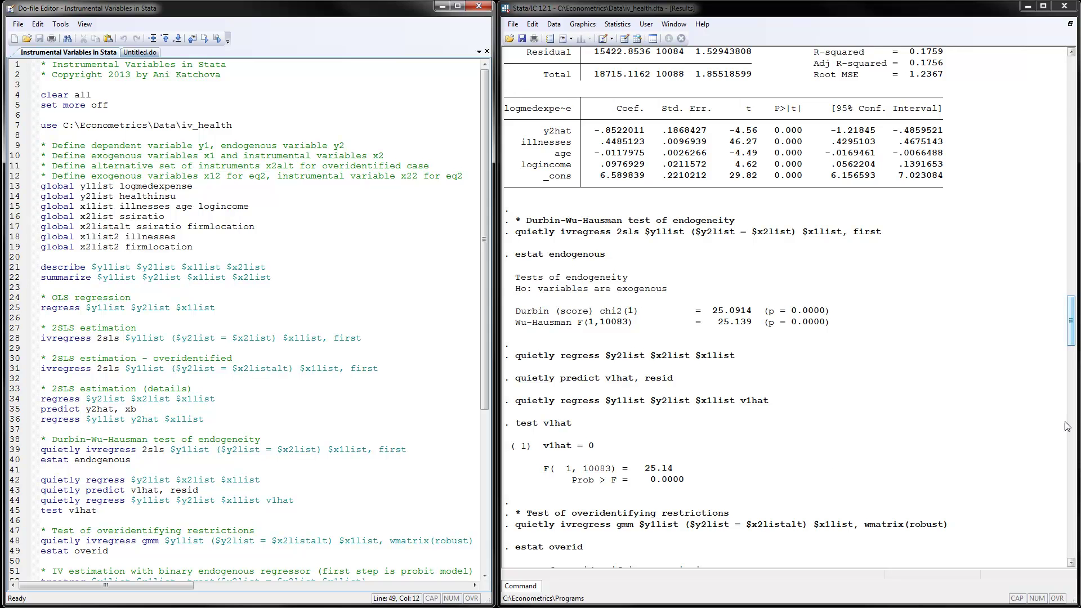
pyautogui.scroll(-5, 1074, 359)
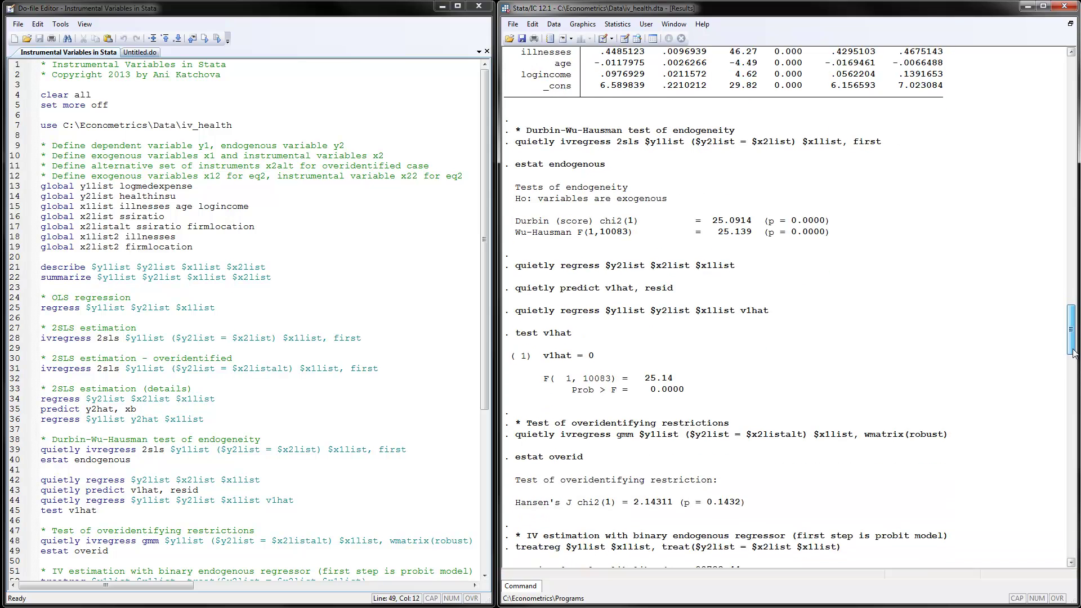
pyautogui.scroll(-8, 1074, 360)
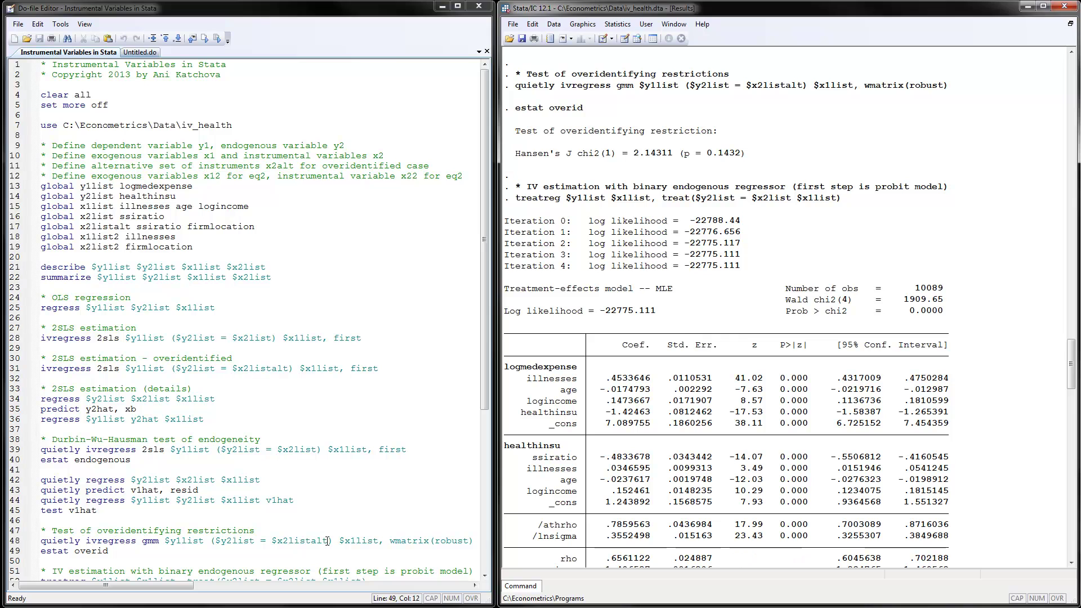
pyautogui.moveTo(327, 541); pyautogui.dragTo(274, 536)
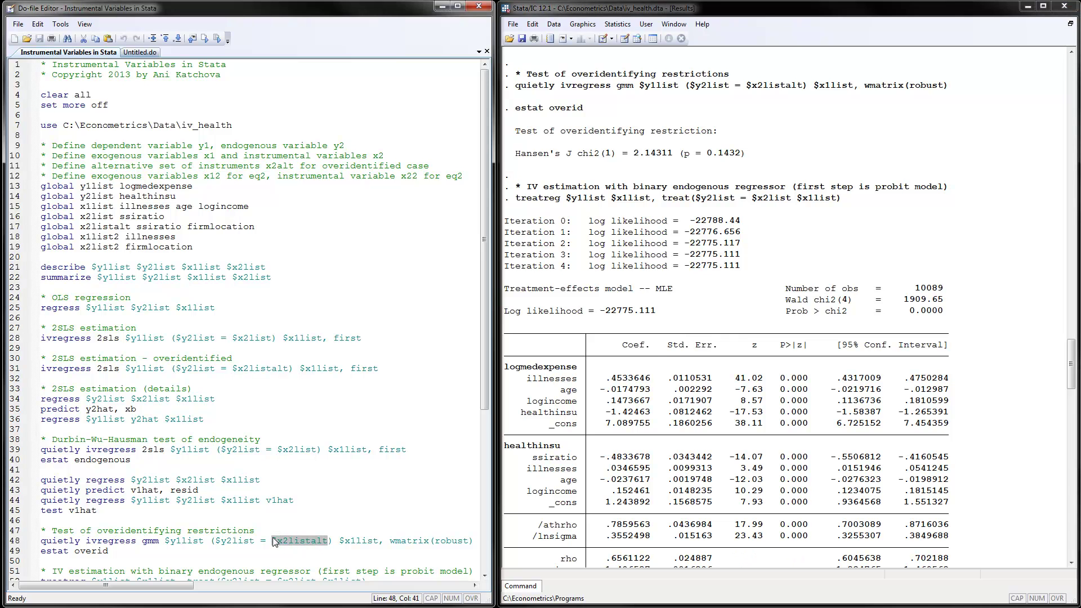
pyautogui.moveTo(138, 228); pyautogui.dragTo(255, 230)
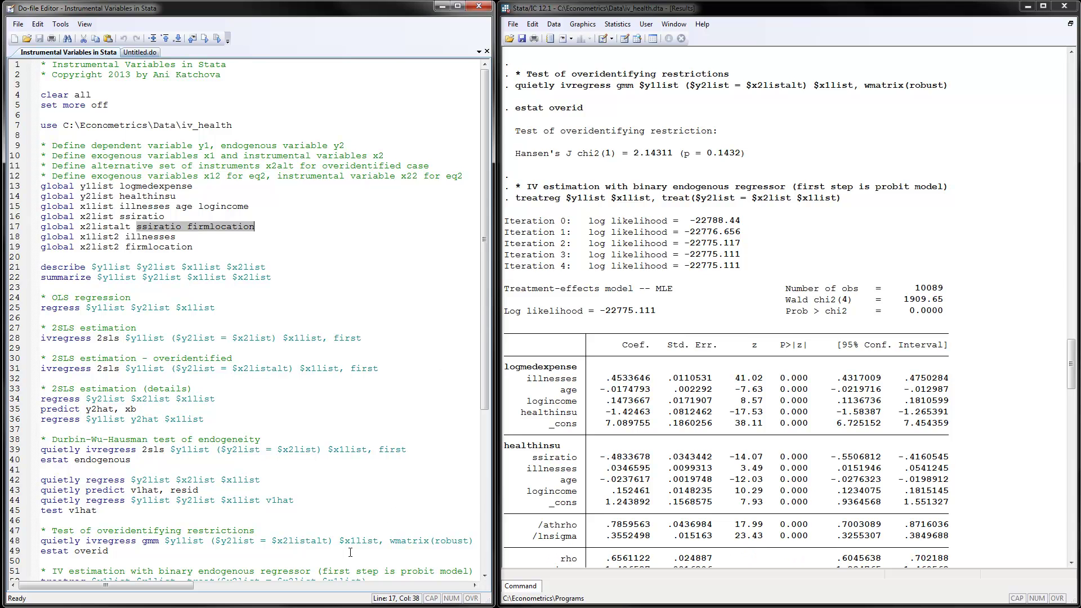
# Step: View the treatreg command for the binary endogenous regressor and examine its treatment-effects results
pyautogui.moveTo(486, 390); pyautogui.dragTo(496, 574)
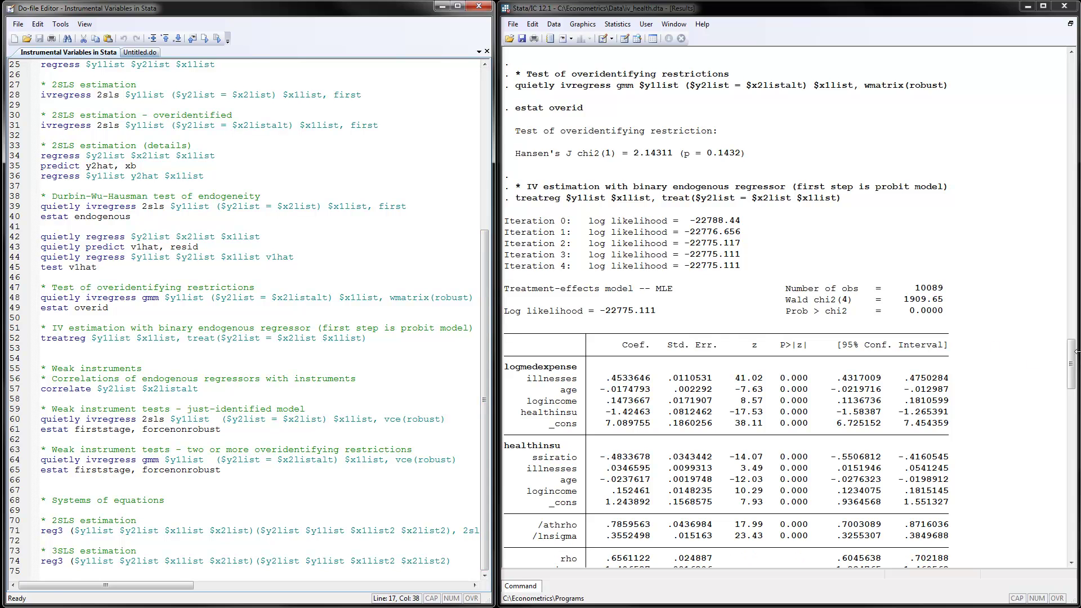
pyautogui.moveTo(1076, 356); pyautogui.dragTo(1075, 368)
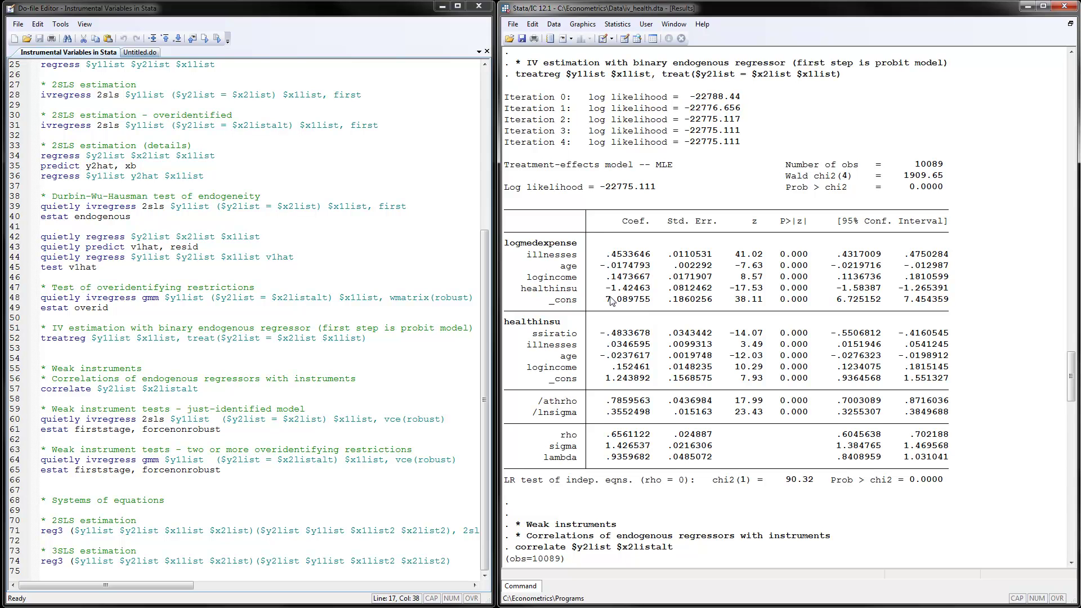
# Step: Highlight the healthinsu coefficient in the logmedexpense equation of the treatment-effects results
pyautogui.moveTo(601, 288); pyautogui.dragTo(653, 295)
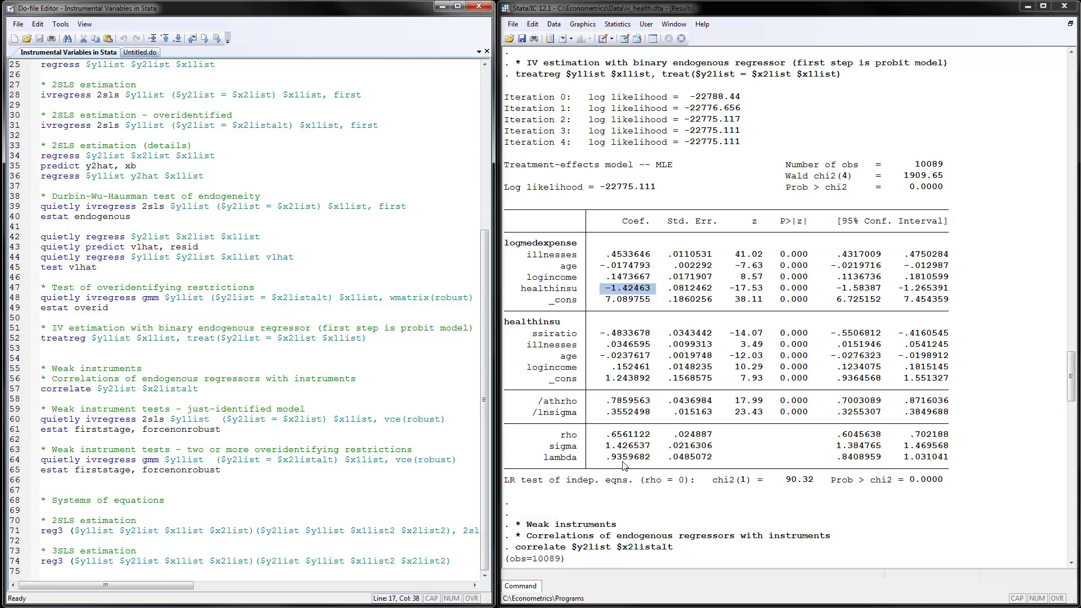
# Step: Examine the instrument correlations and both weak instrument tests, highlighting x2list and x2listalt in the corresponding ivregress commands of the do-file
pyautogui.moveTo(1076, 385); pyautogui.dragTo(1076, 440)
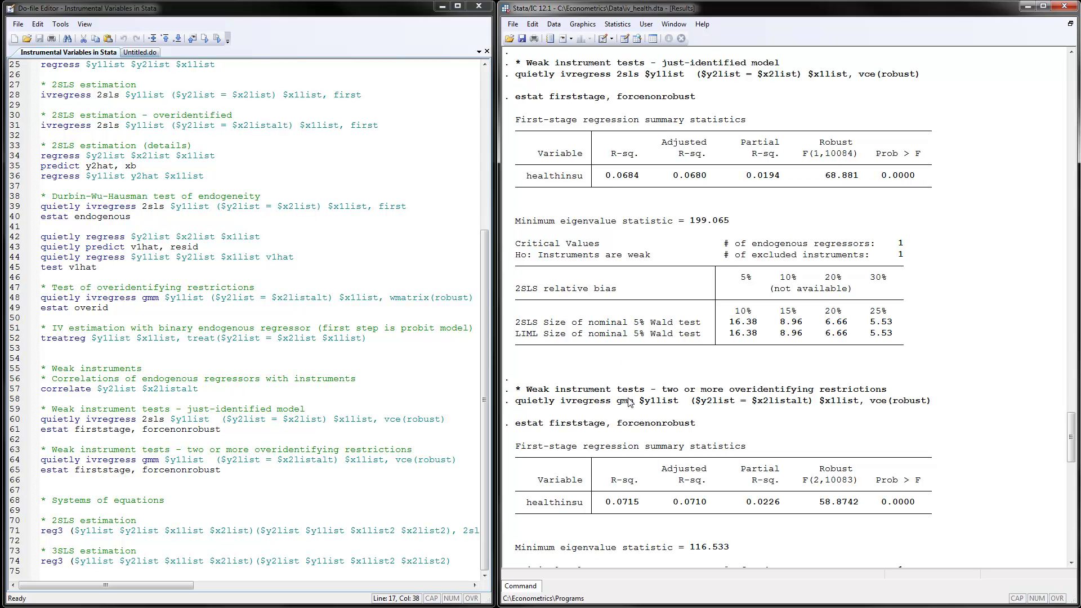
pyautogui.click(1071, 52)
pyautogui.click(1071, 52)
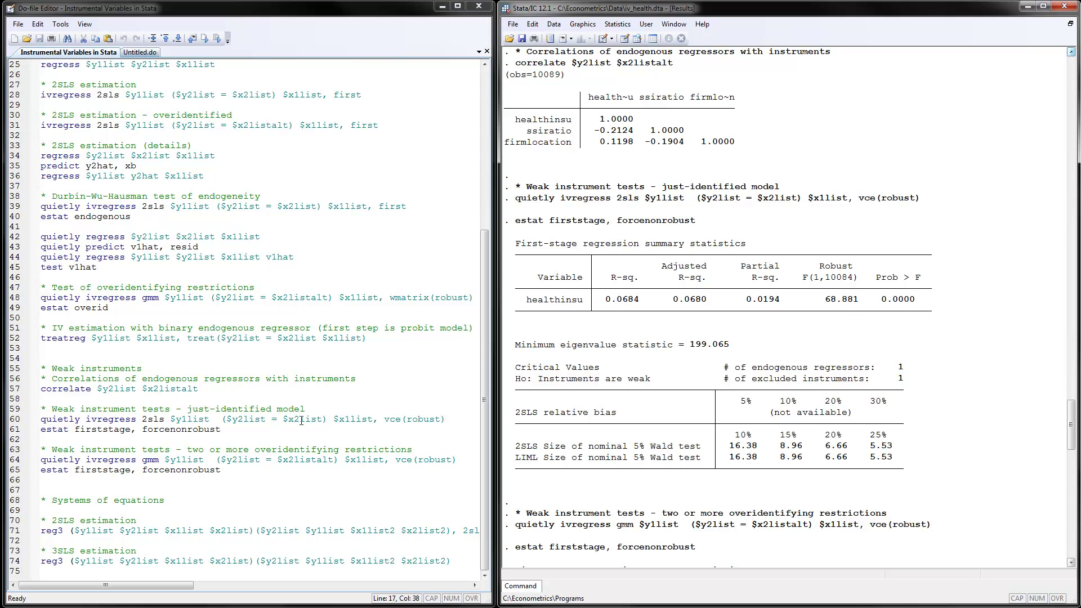
pyautogui.moveTo(283, 419); pyautogui.dragTo(307, 419)
pyautogui.moveTo(283, 460); pyautogui.dragTo(293, 461)
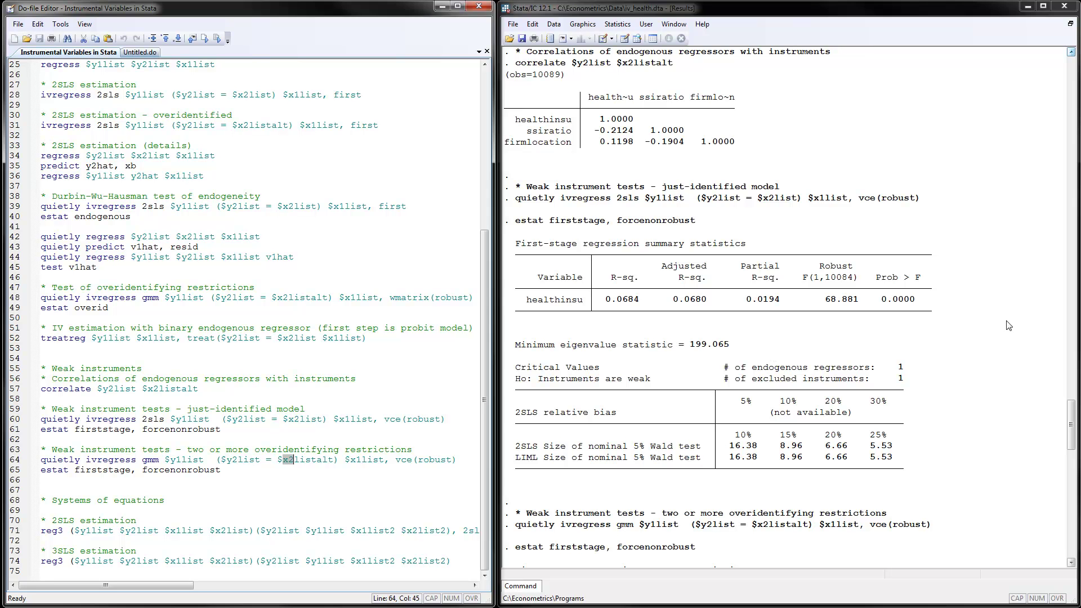
pyautogui.moveTo(1071, 429); pyautogui.dragTo(1071, 445)
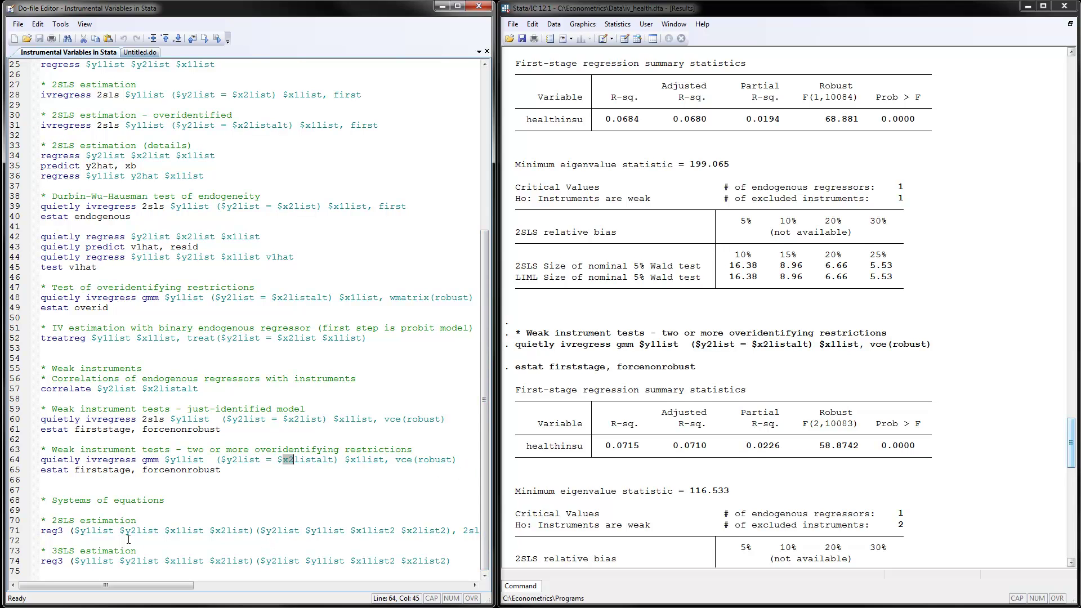
# Step: Examine the 2SLS reg3 command in the do-file, highlighting the variables of its two equations, including x1list x2list and x1list2 x2list2
pyautogui.click(82, 530)
pyautogui.moveTo(88, 530); pyautogui.dragTo(91, 531)
pyautogui.moveTo(120, 530); pyautogui.dragTo(136, 531)
pyautogui.click(181, 531)
pyautogui.moveTo(226, 531); pyautogui.dragTo(218, 531)
pyautogui.click(323, 530)
pyautogui.moveTo(351, 530); pyautogui.dragTo(445, 526)
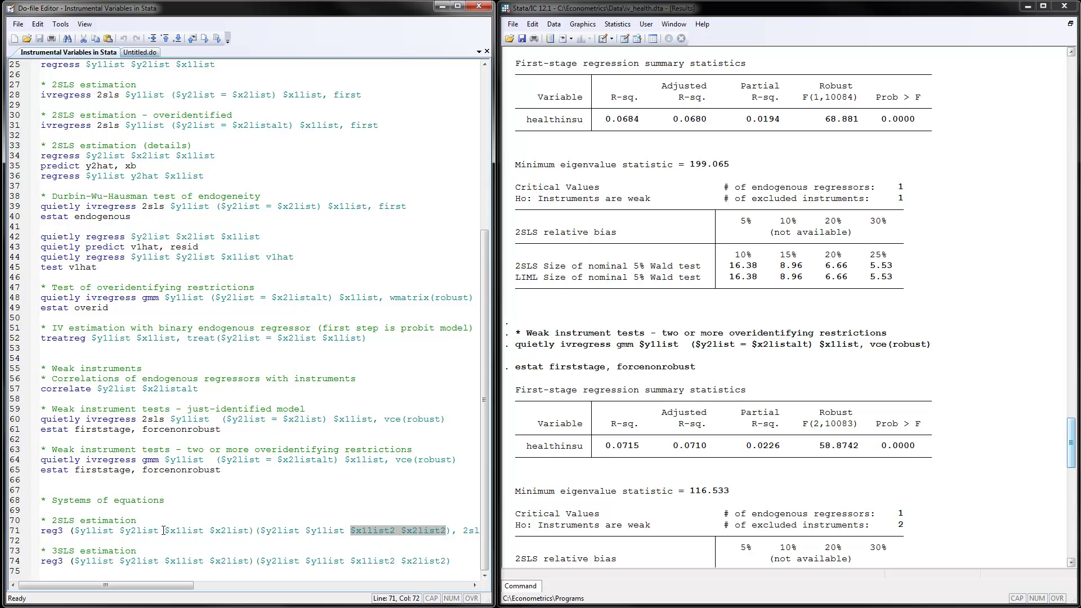
pyautogui.moveTo(164, 530); pyautogui.dragTo(248, 529)
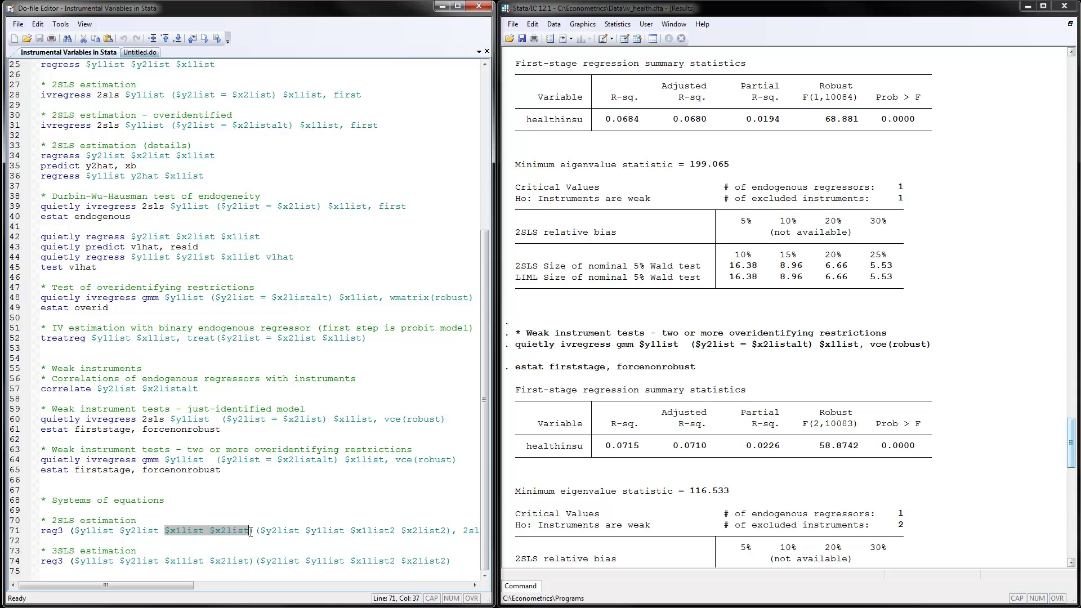
pyautogui.click(256, 542)
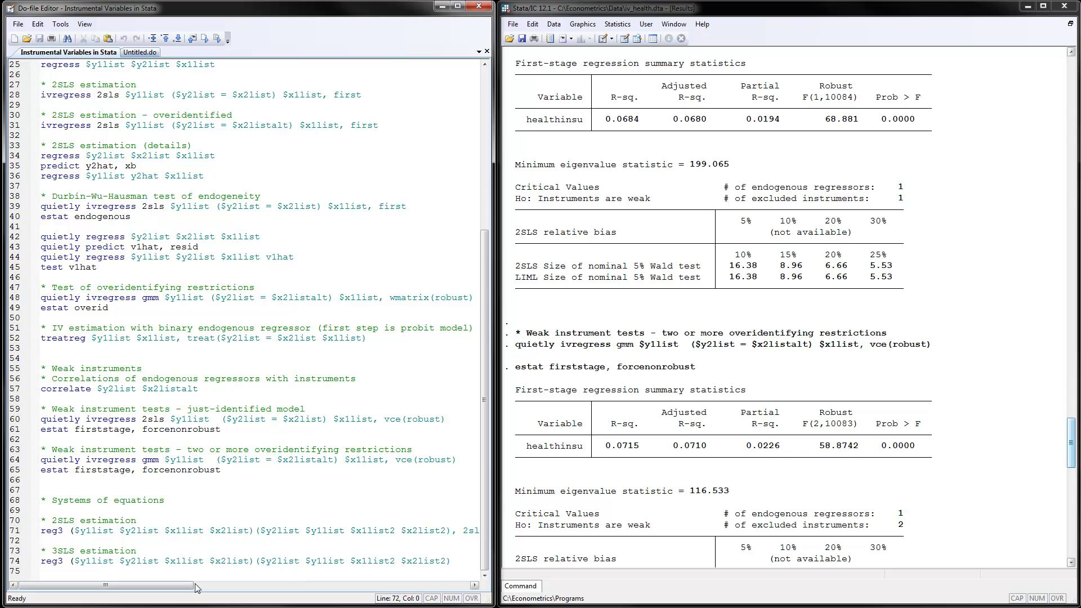
pyautogui.moveTo(191, 585)
pyautogui.mouseDown()
pyautogui.moveTo(205, 585)
pyautogui.moveTo(190, 586)
pyautogui.mouseUp()
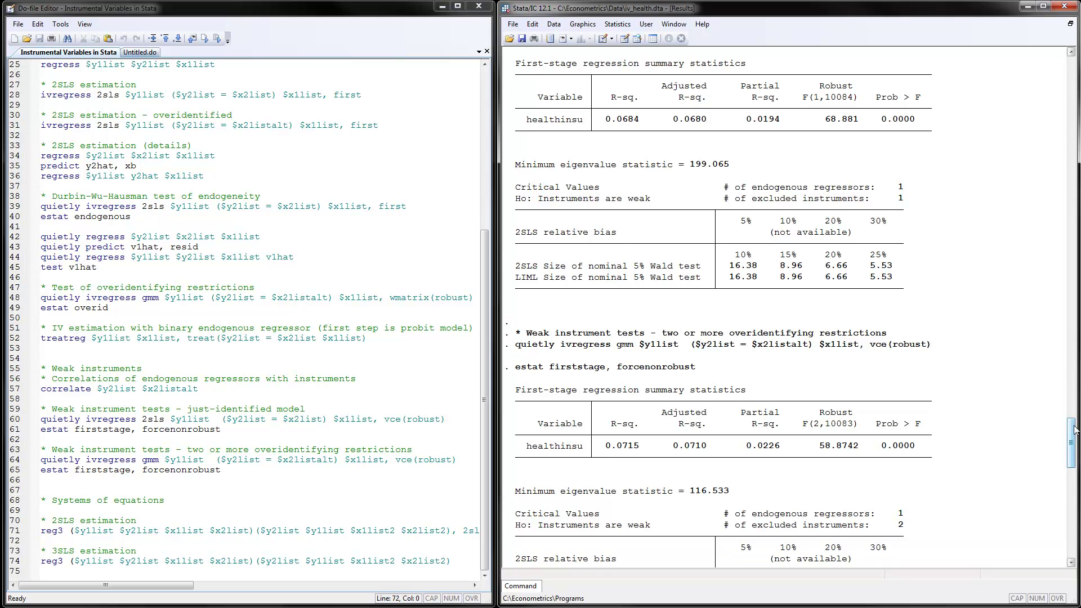
# Step: Examine the reg3 2SLS results, highlighting ssiratio in the logmedexpense equation and firmlocation in the healthinsu equation
pyautogui.moveTo(1076, 442); pyautogui.dragTo(1076, 492)
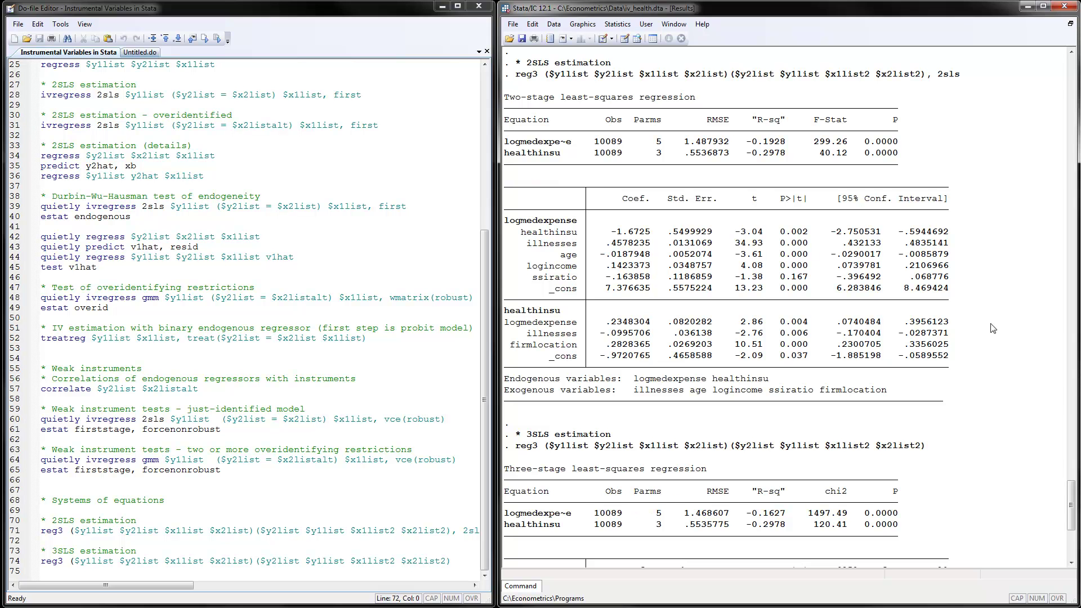
pyautogui.moveTo(1073, 502); pyautogui.dragTo(1075, 521)
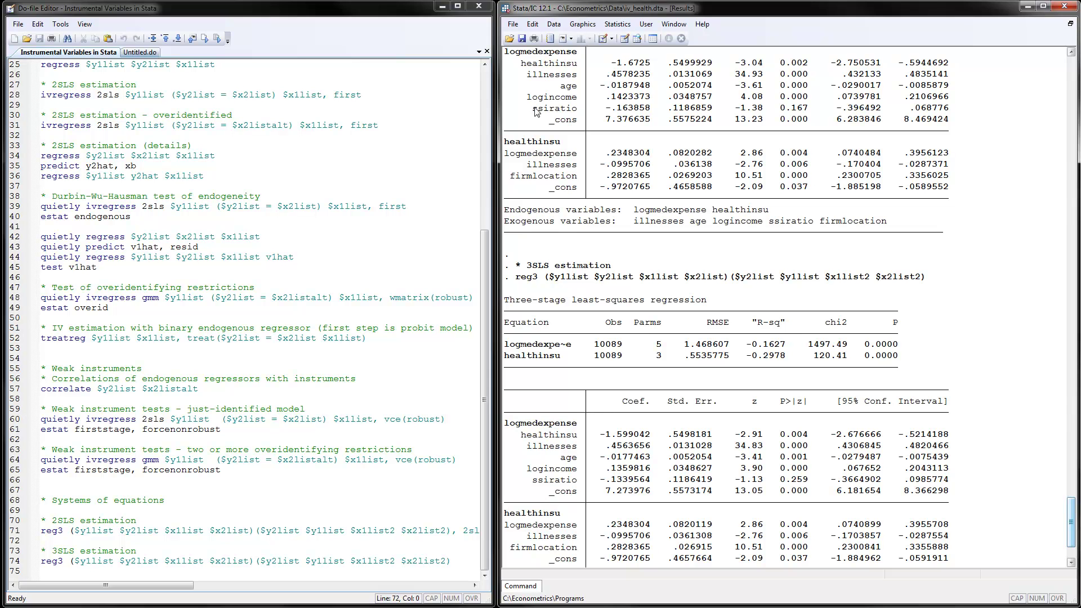
pyautogui.moveTo(527, 109); pyautogui.dragTo(578, 114)
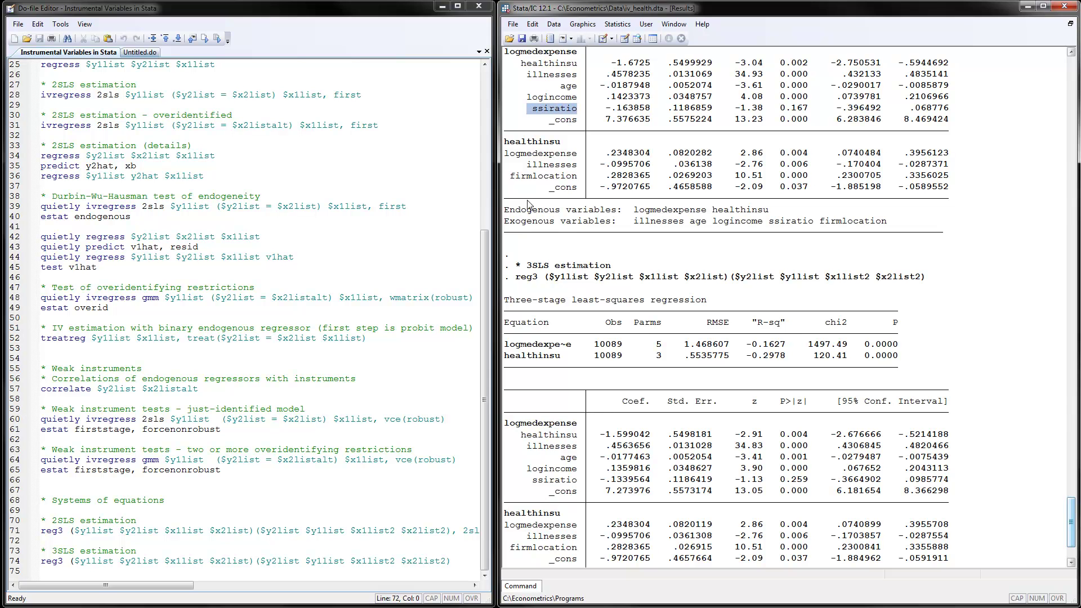
pyautogui.moveTo(509, 178); pyautogui.dragTo(577, 180)
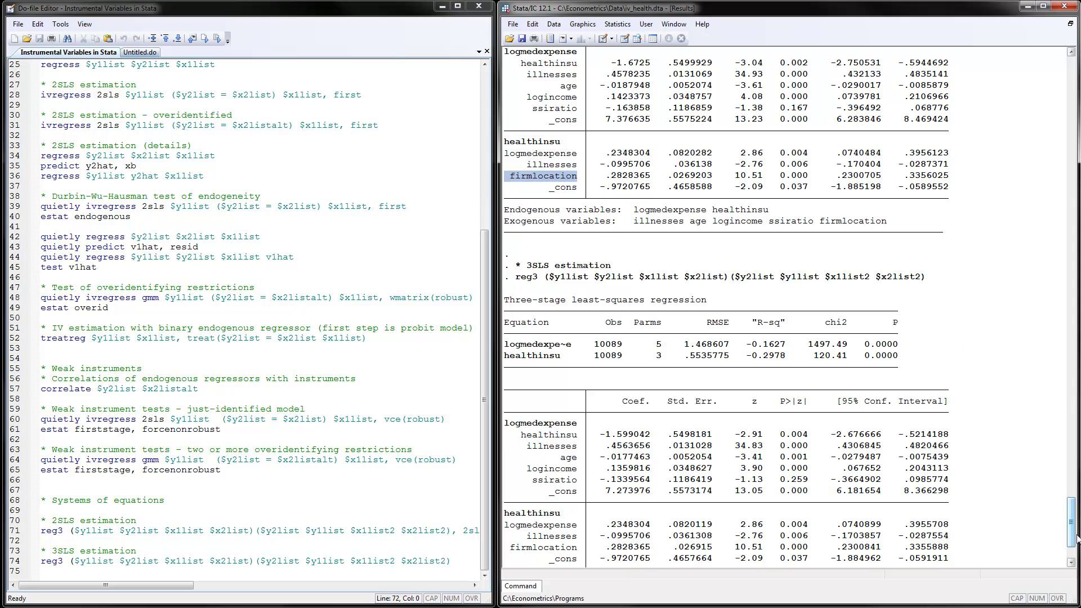
# Step: View the full 3SLS results and highlight the healthinsu coefficient in the logmedexpense equation
pyautogui.scroll(-3, 1071, 536)
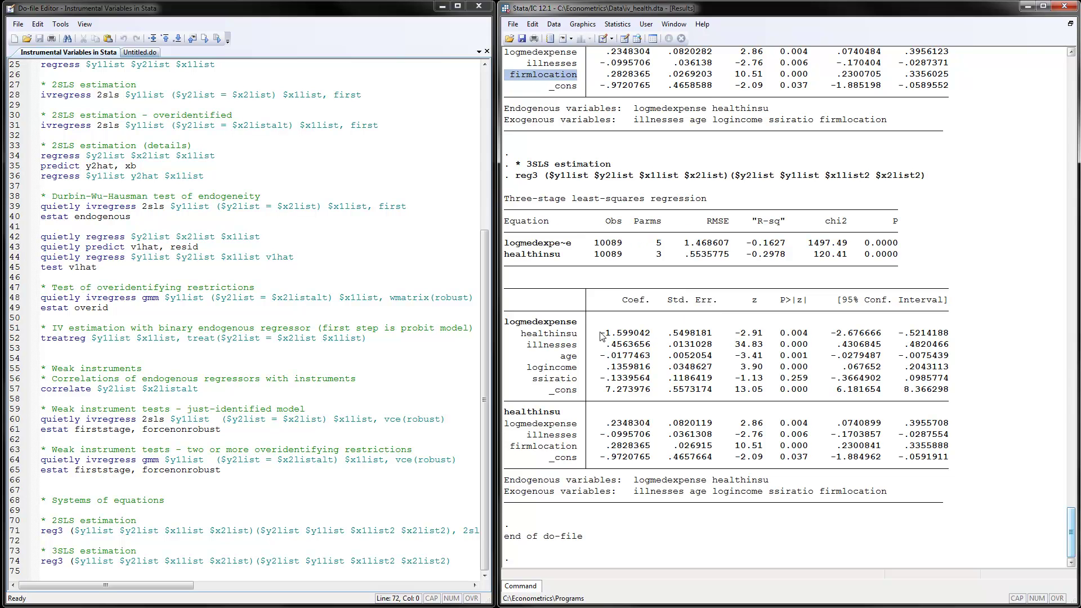
pyautogui.moveTo(600, 336); pyautogui.dragTo(656, 334)
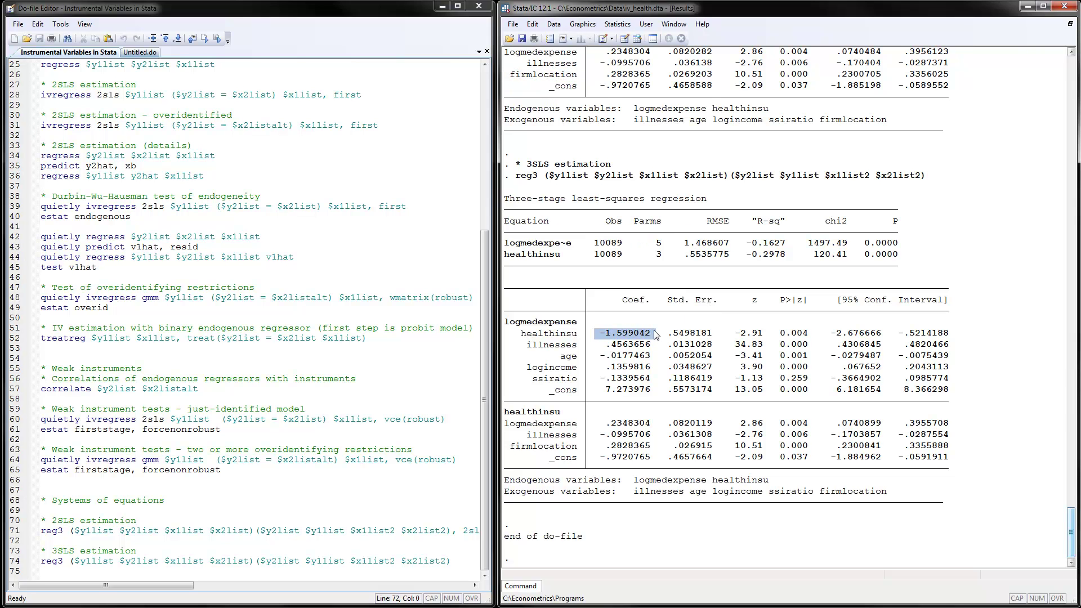